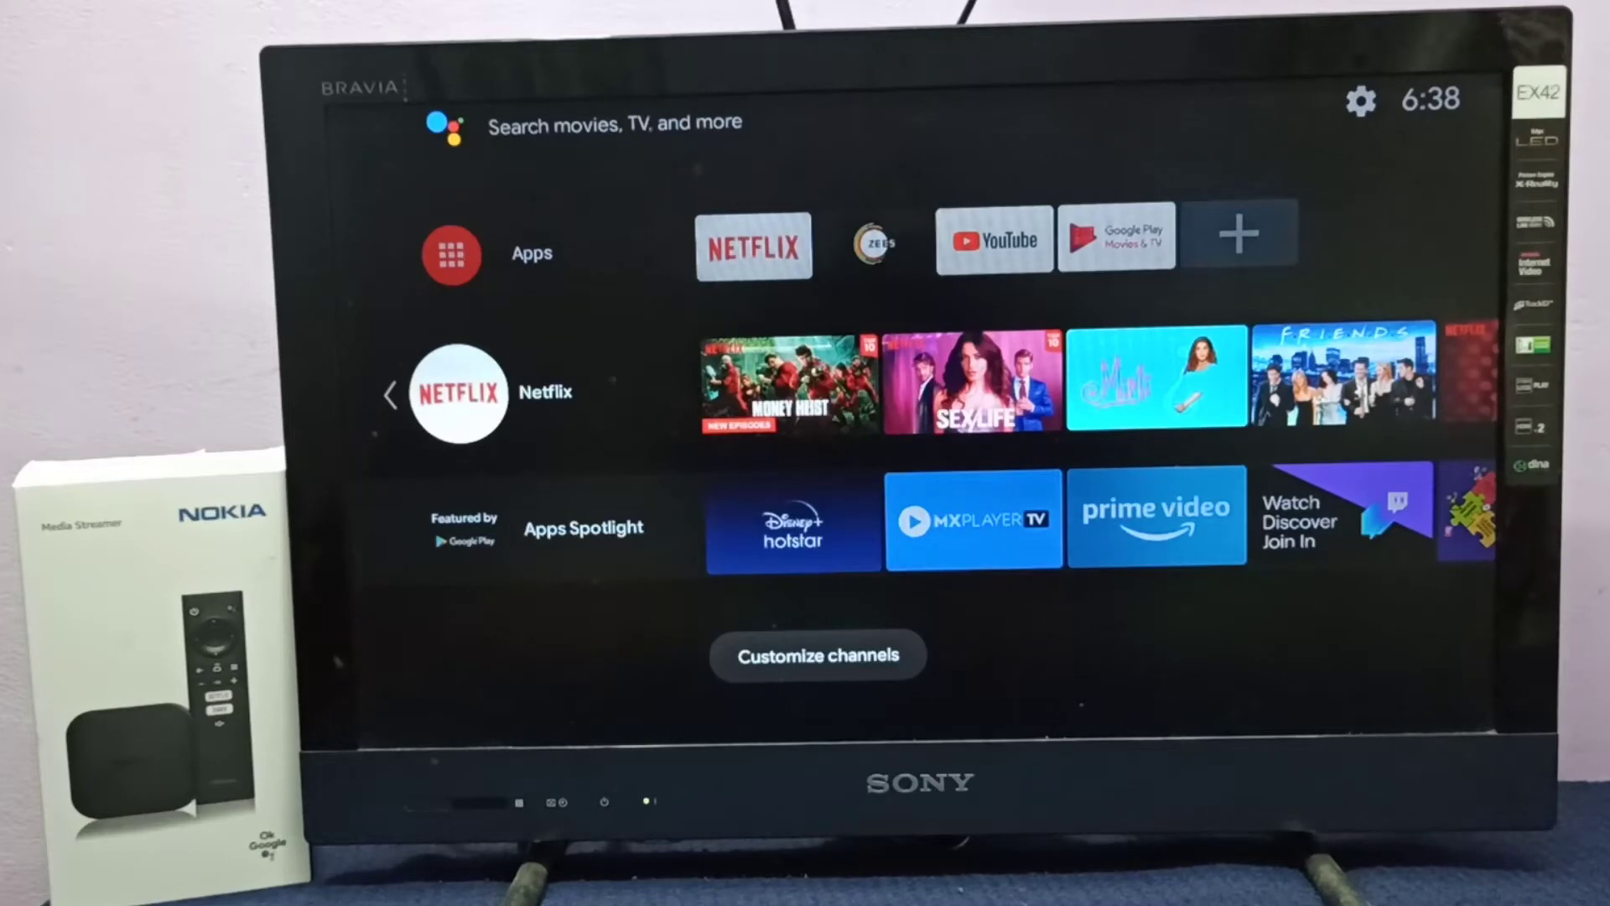
Open the Settings gear from the Android TV home screen's top bar.
key("Up")
key("Up")
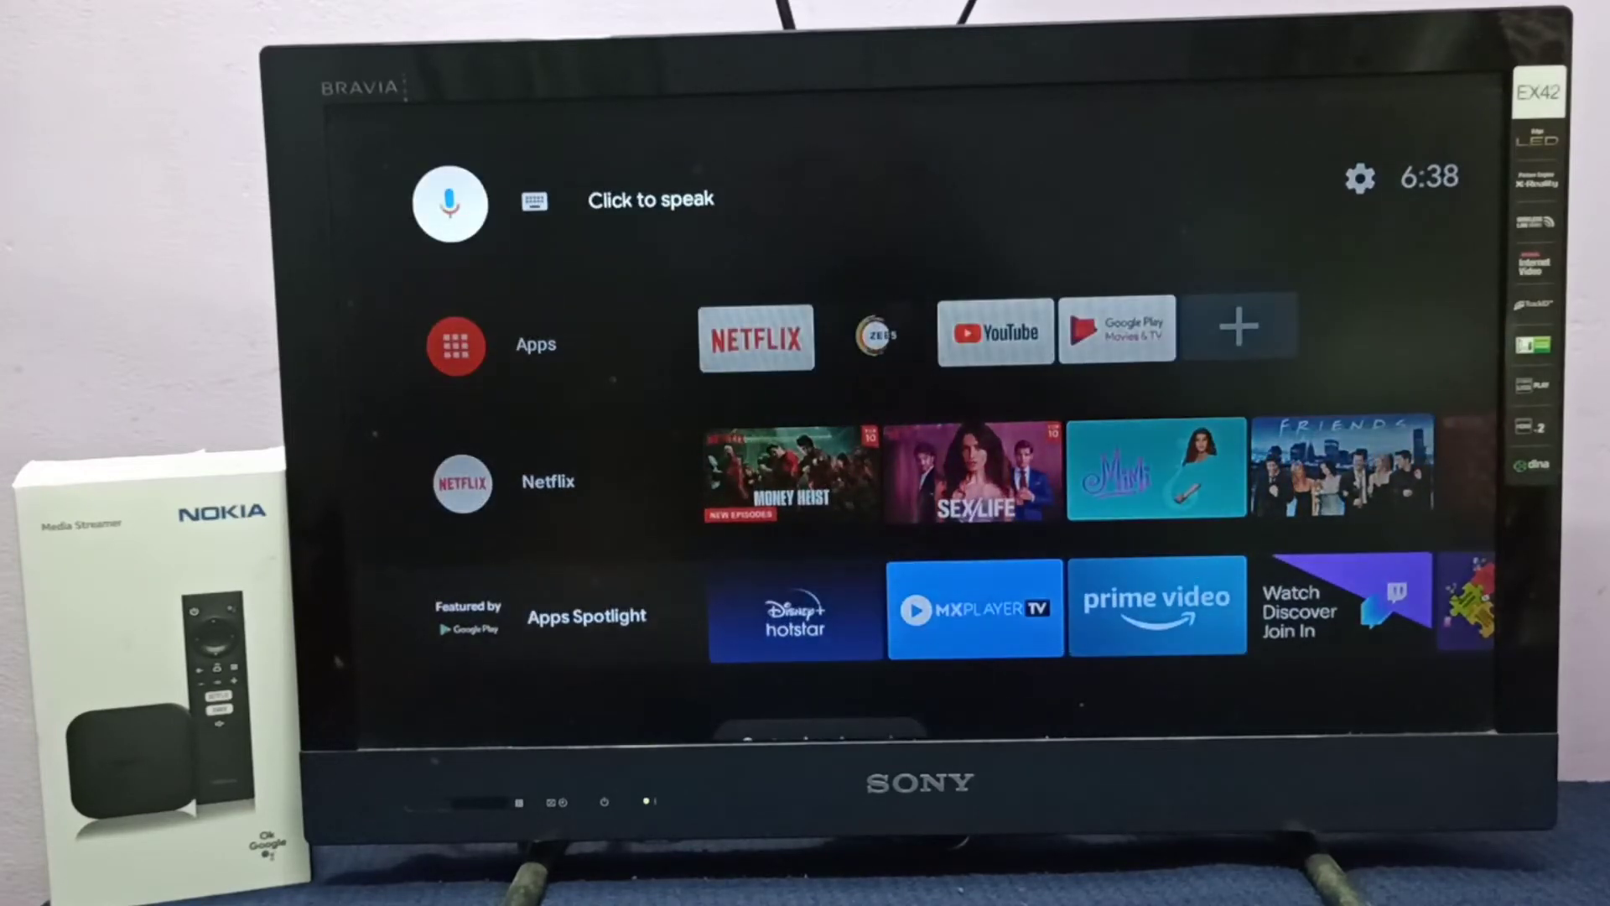
key("Right")
key("Right")
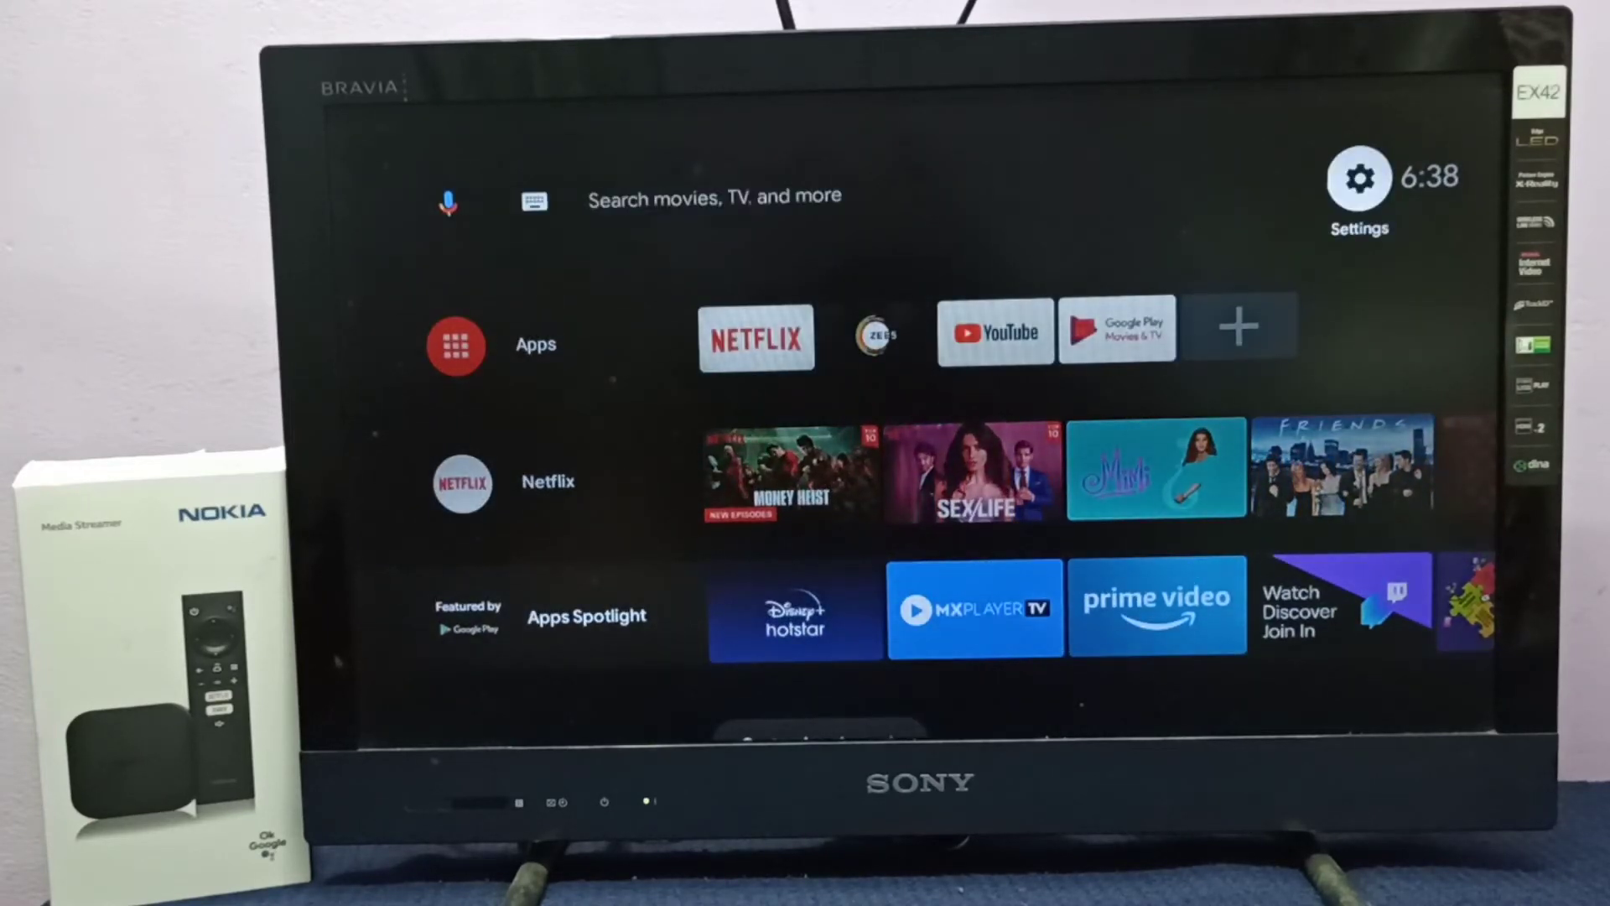
key("Return")
Under Device Preferences > Sound, set Select formats to Manual.
key("Down")
key("Down")
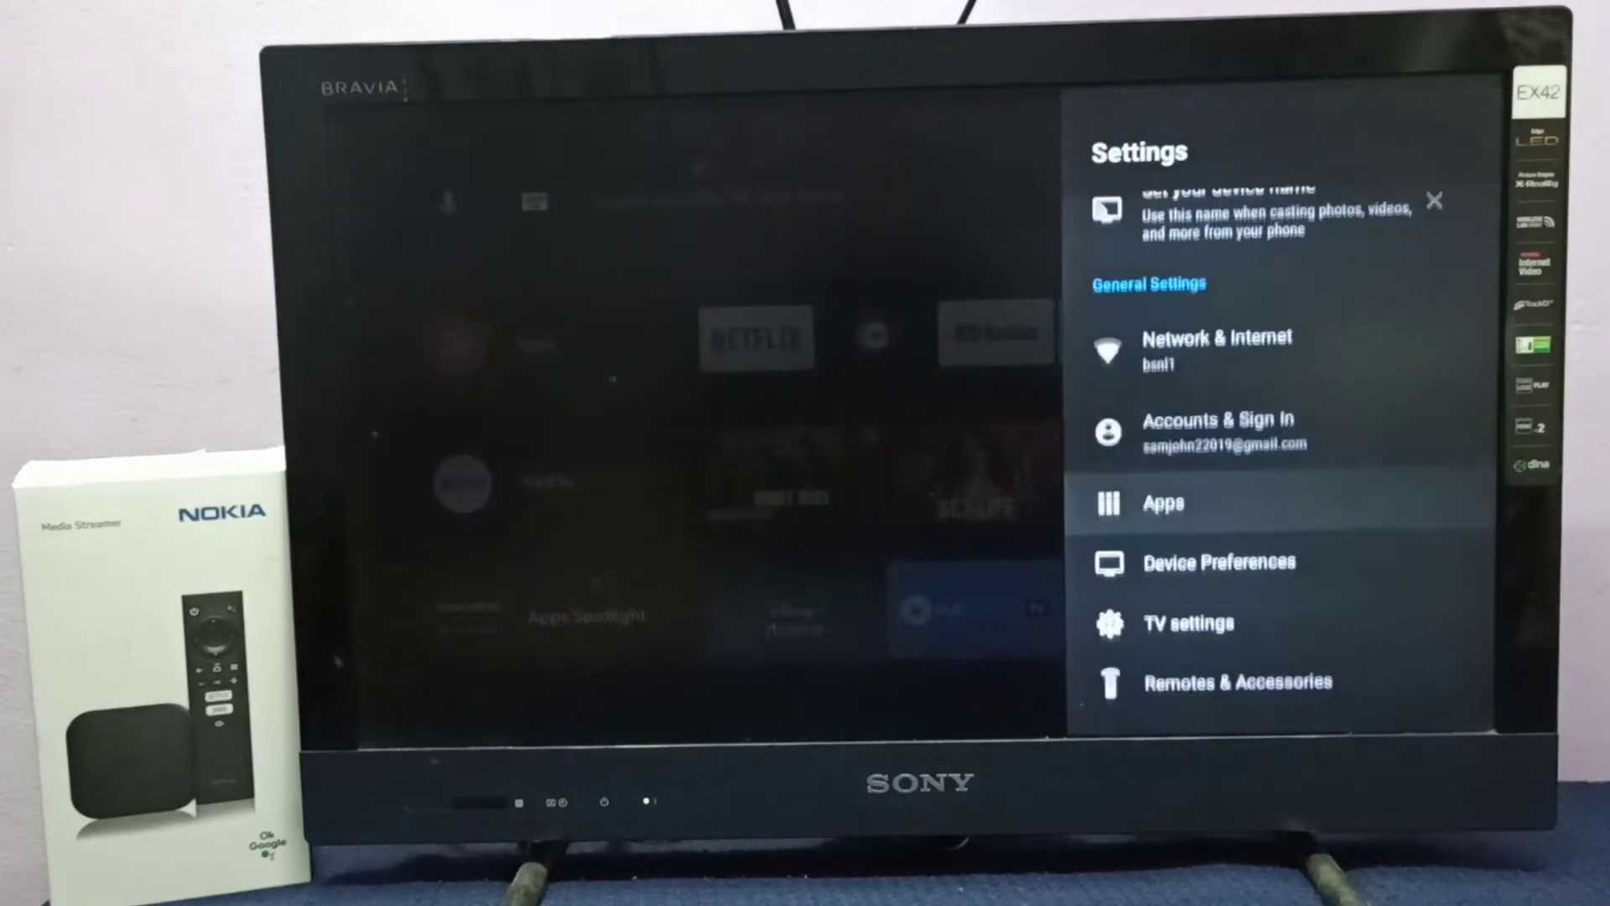
key("Down")
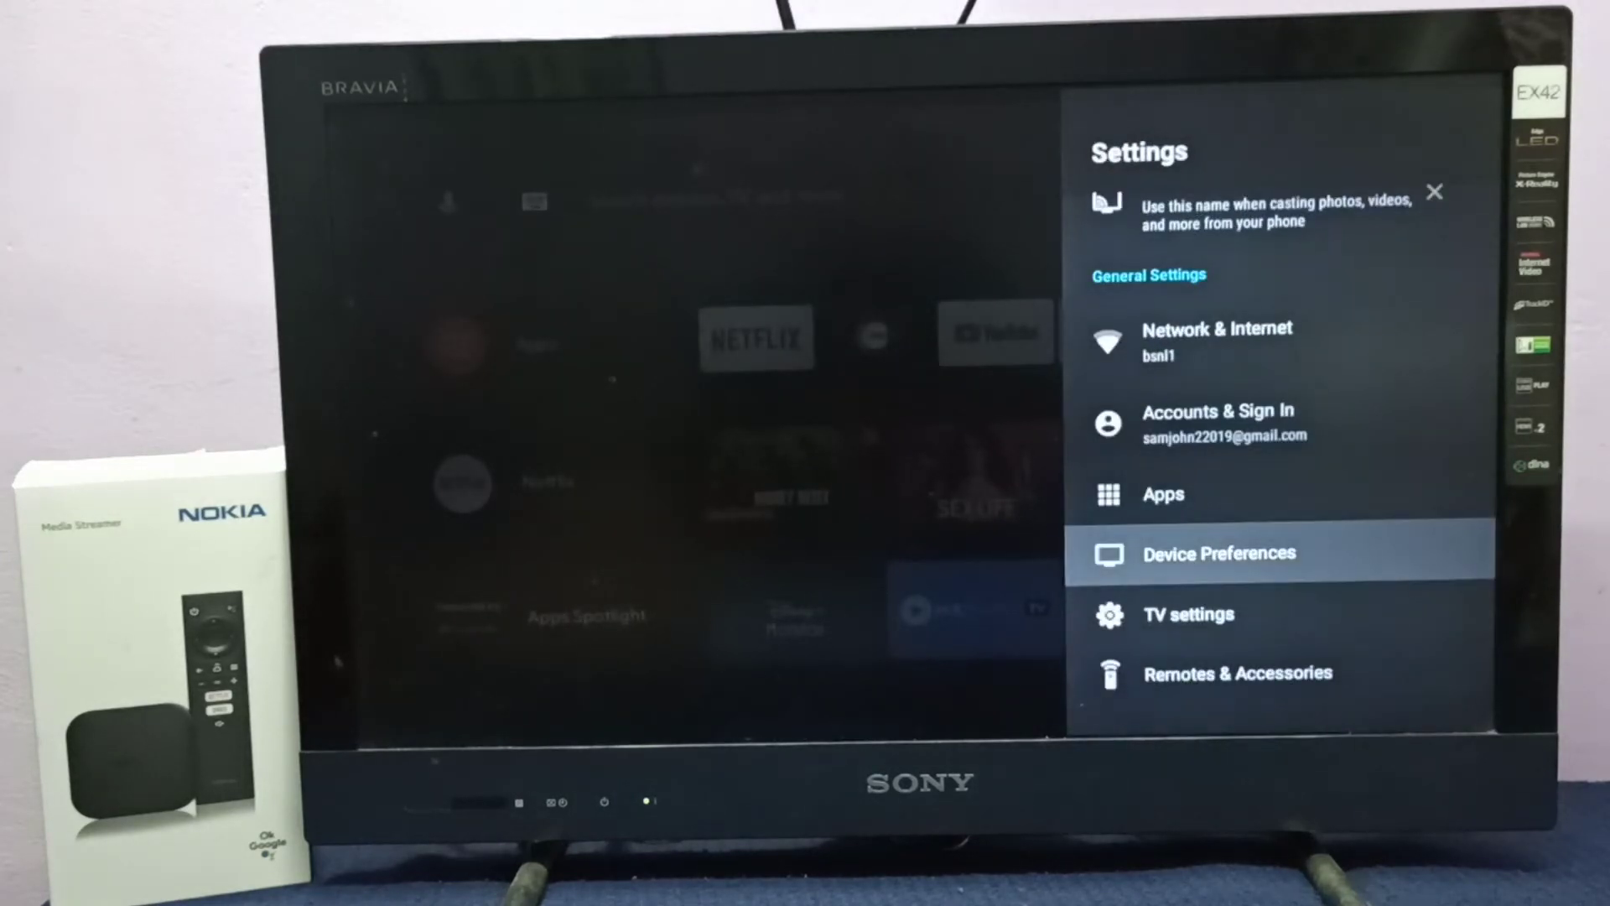
key("Return")
key("Down")
key("Down")
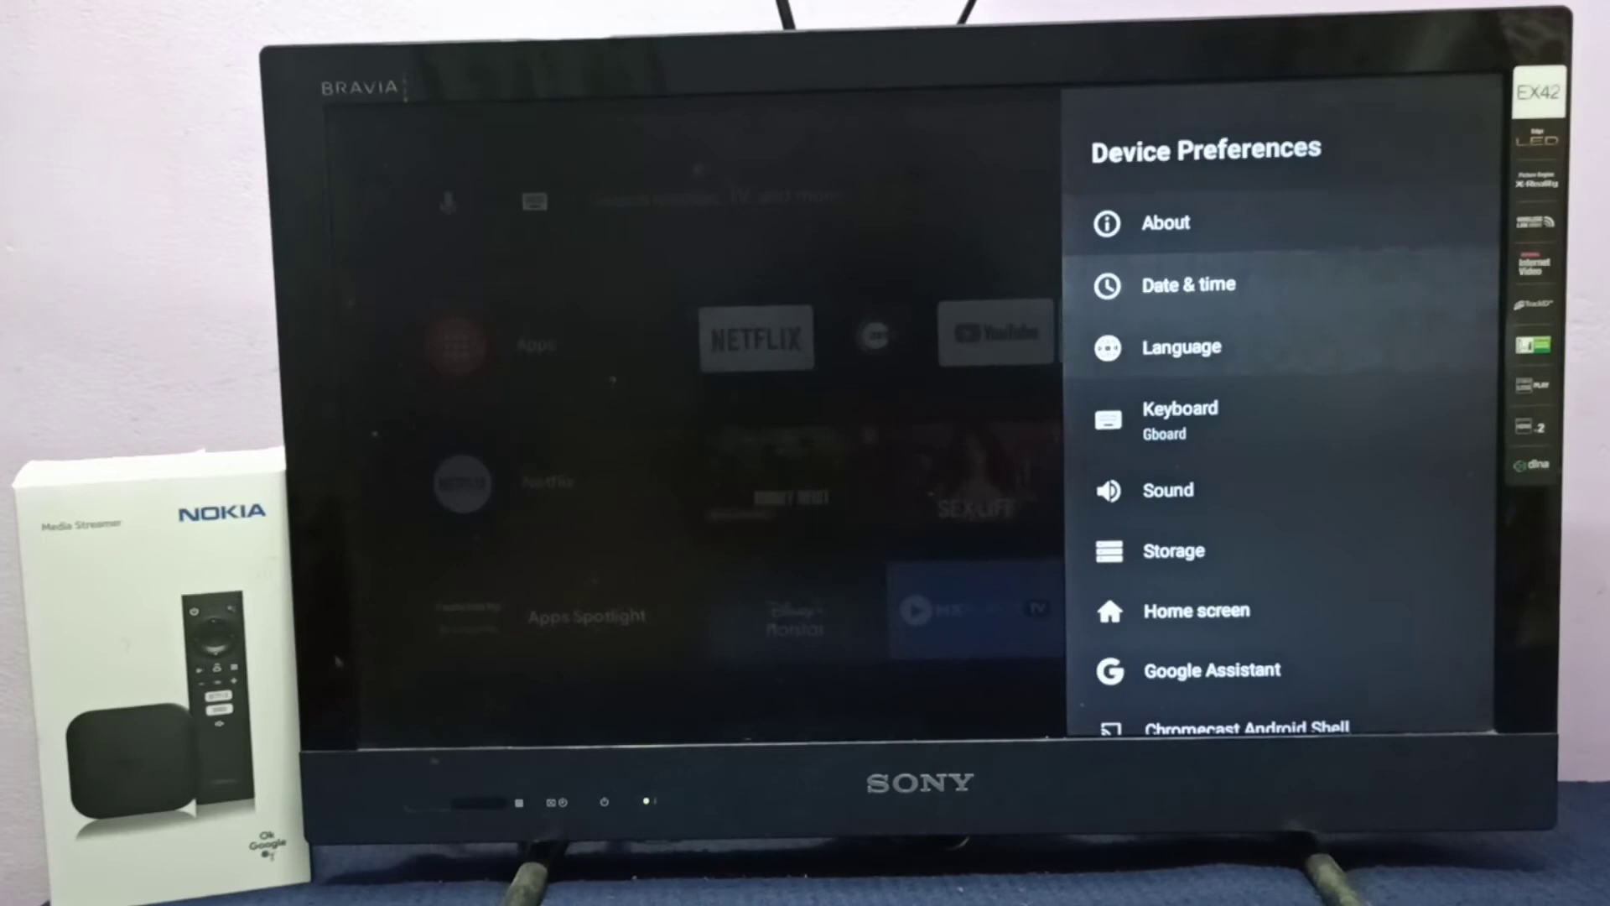
key("Down")
key("Down")
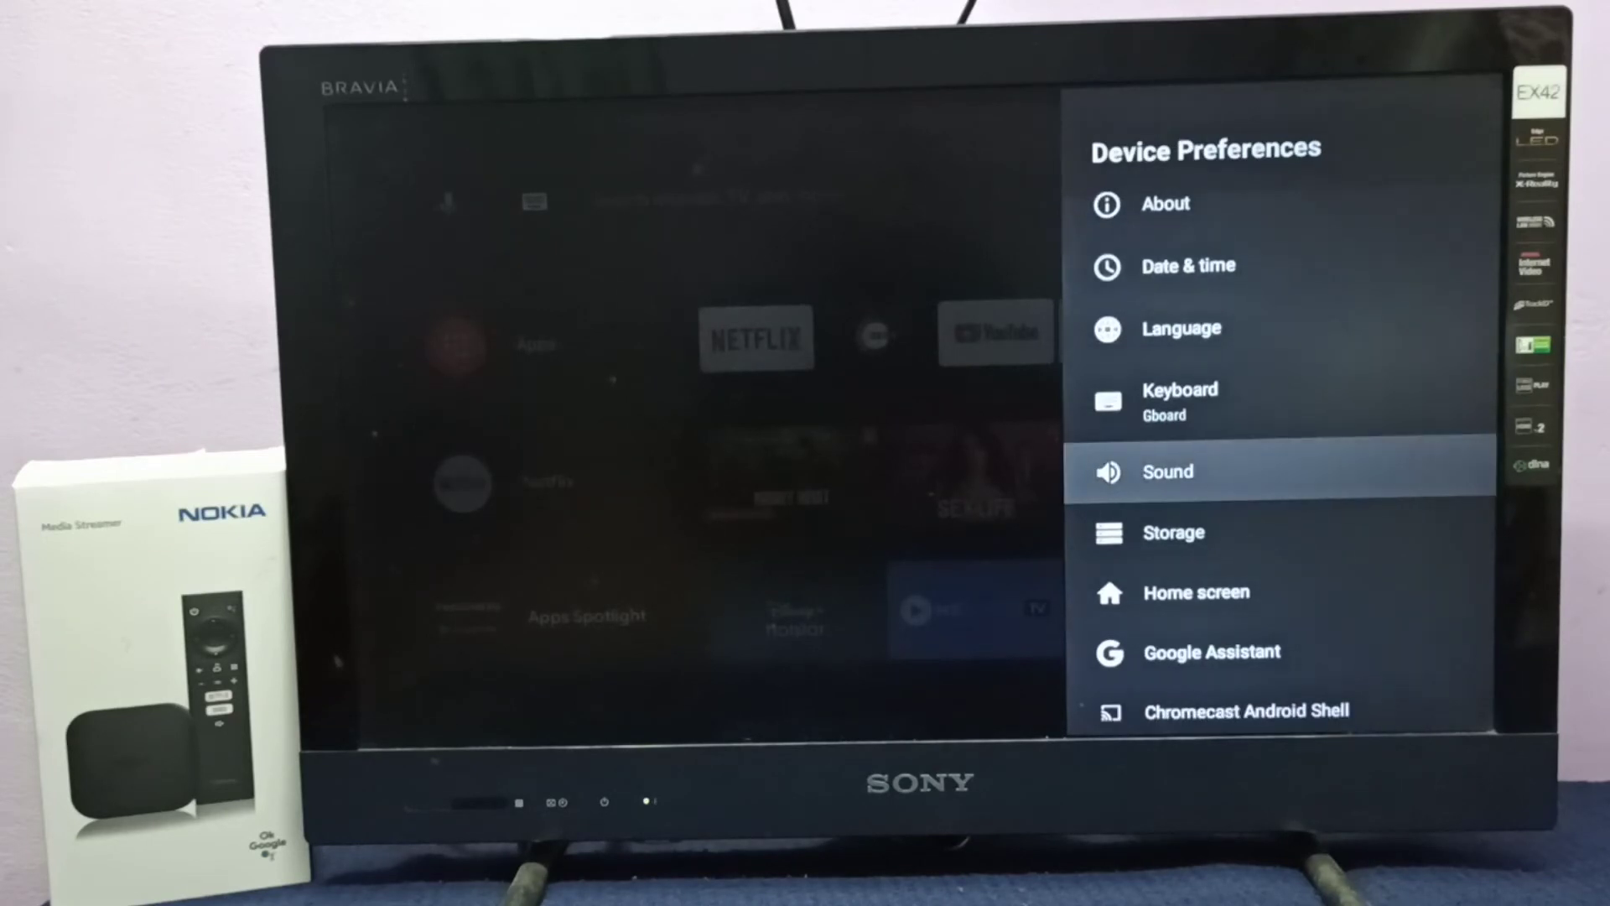
key("Return")
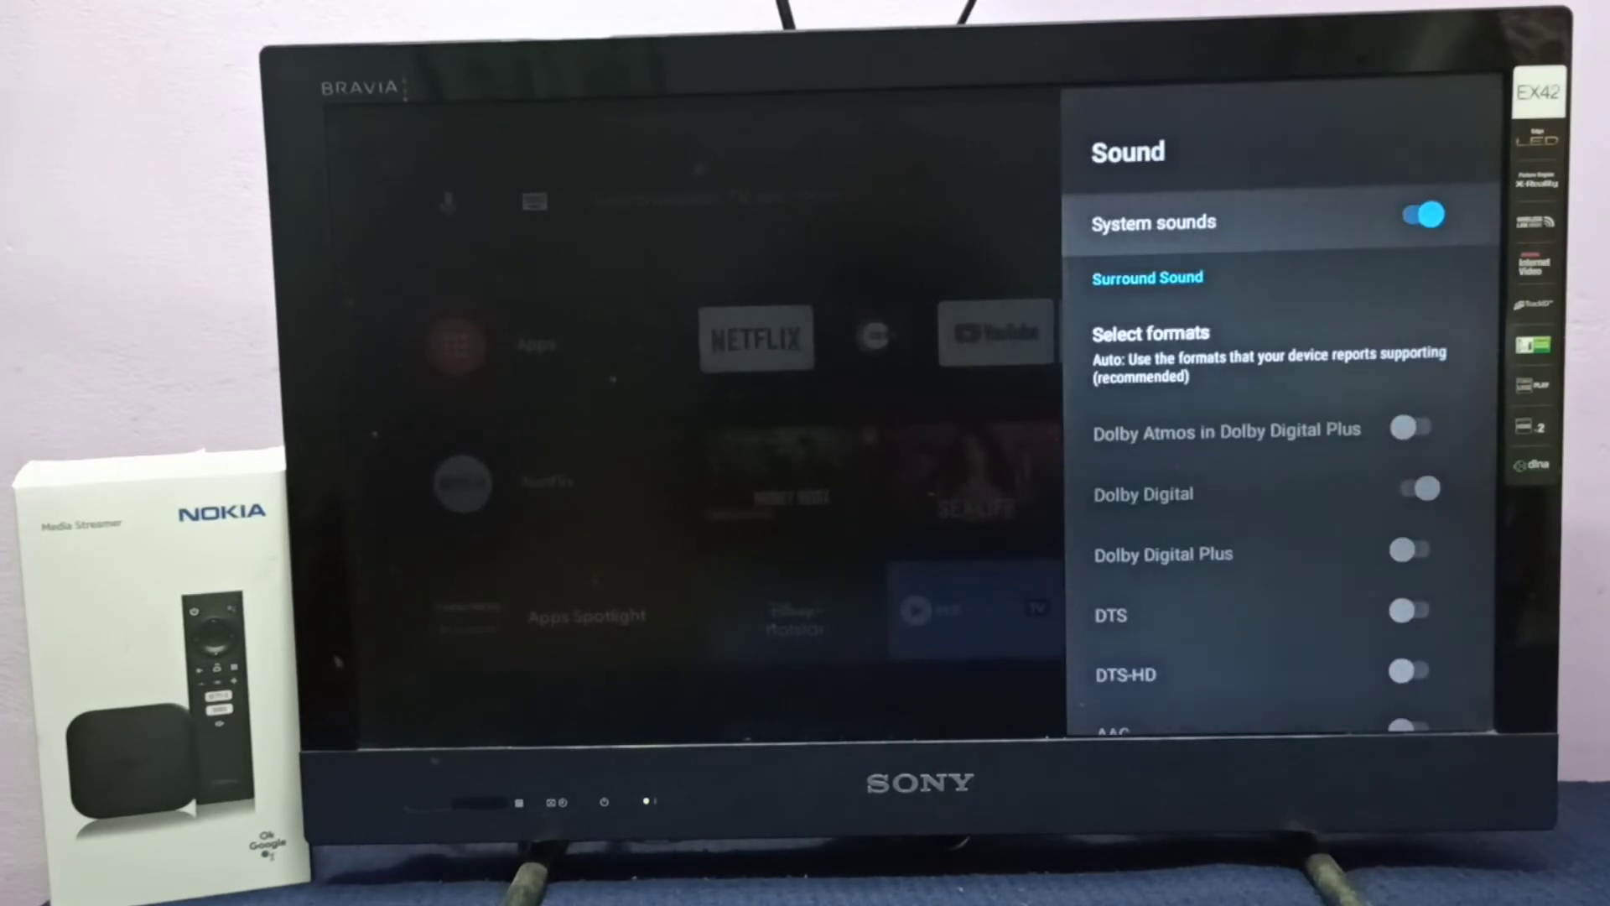
key("Down")
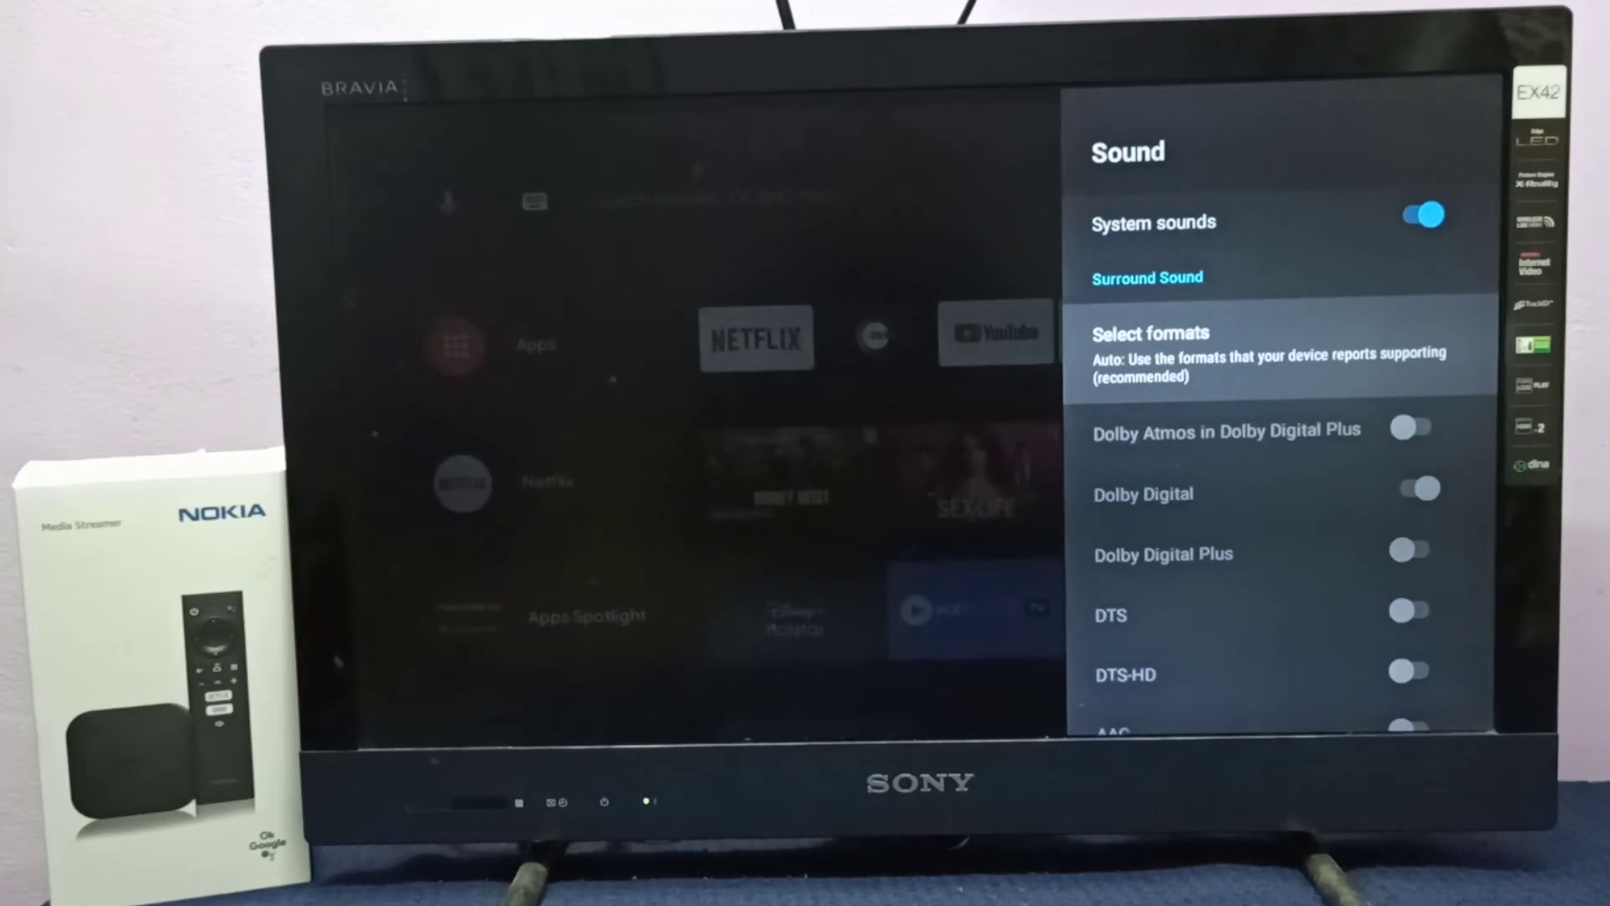
key("Return")
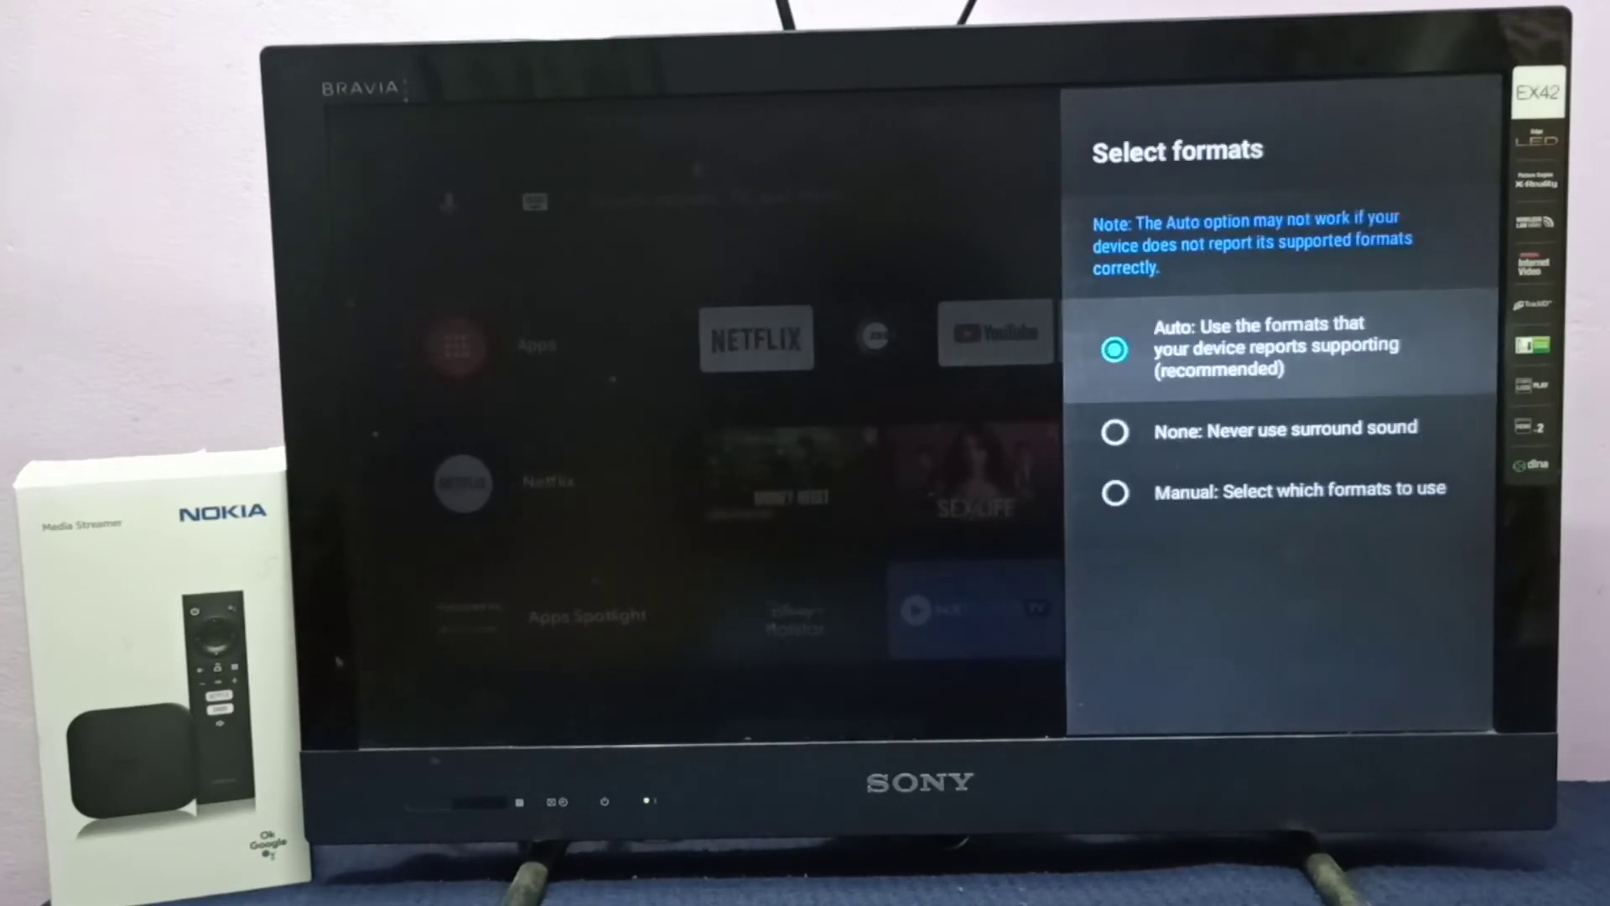
key("Down")
key("Down")
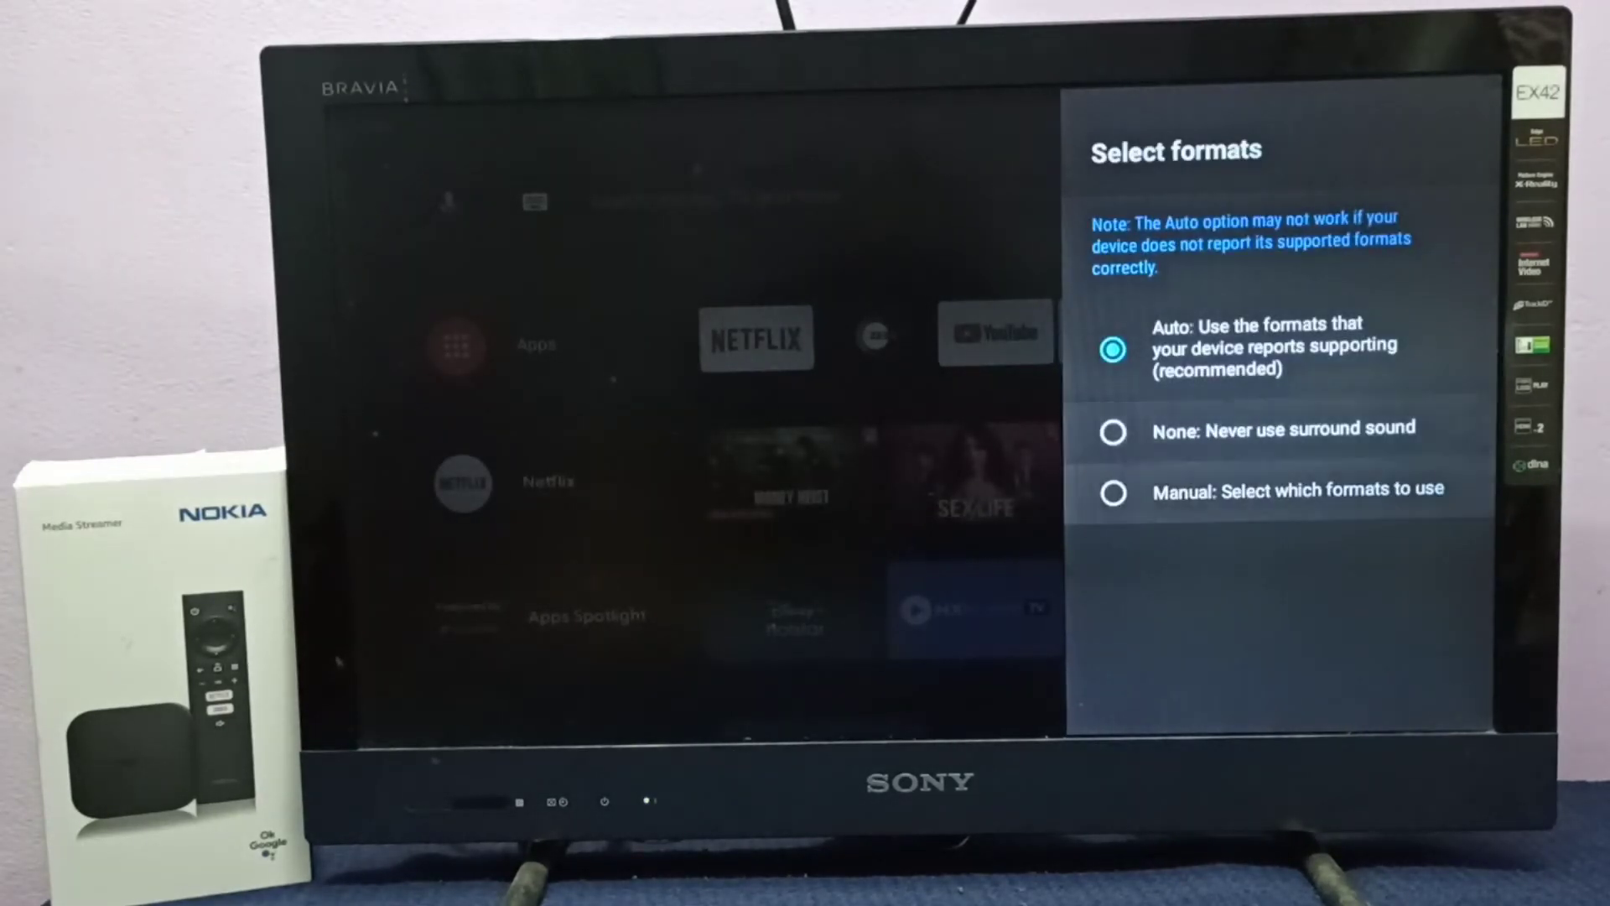
key("Return")
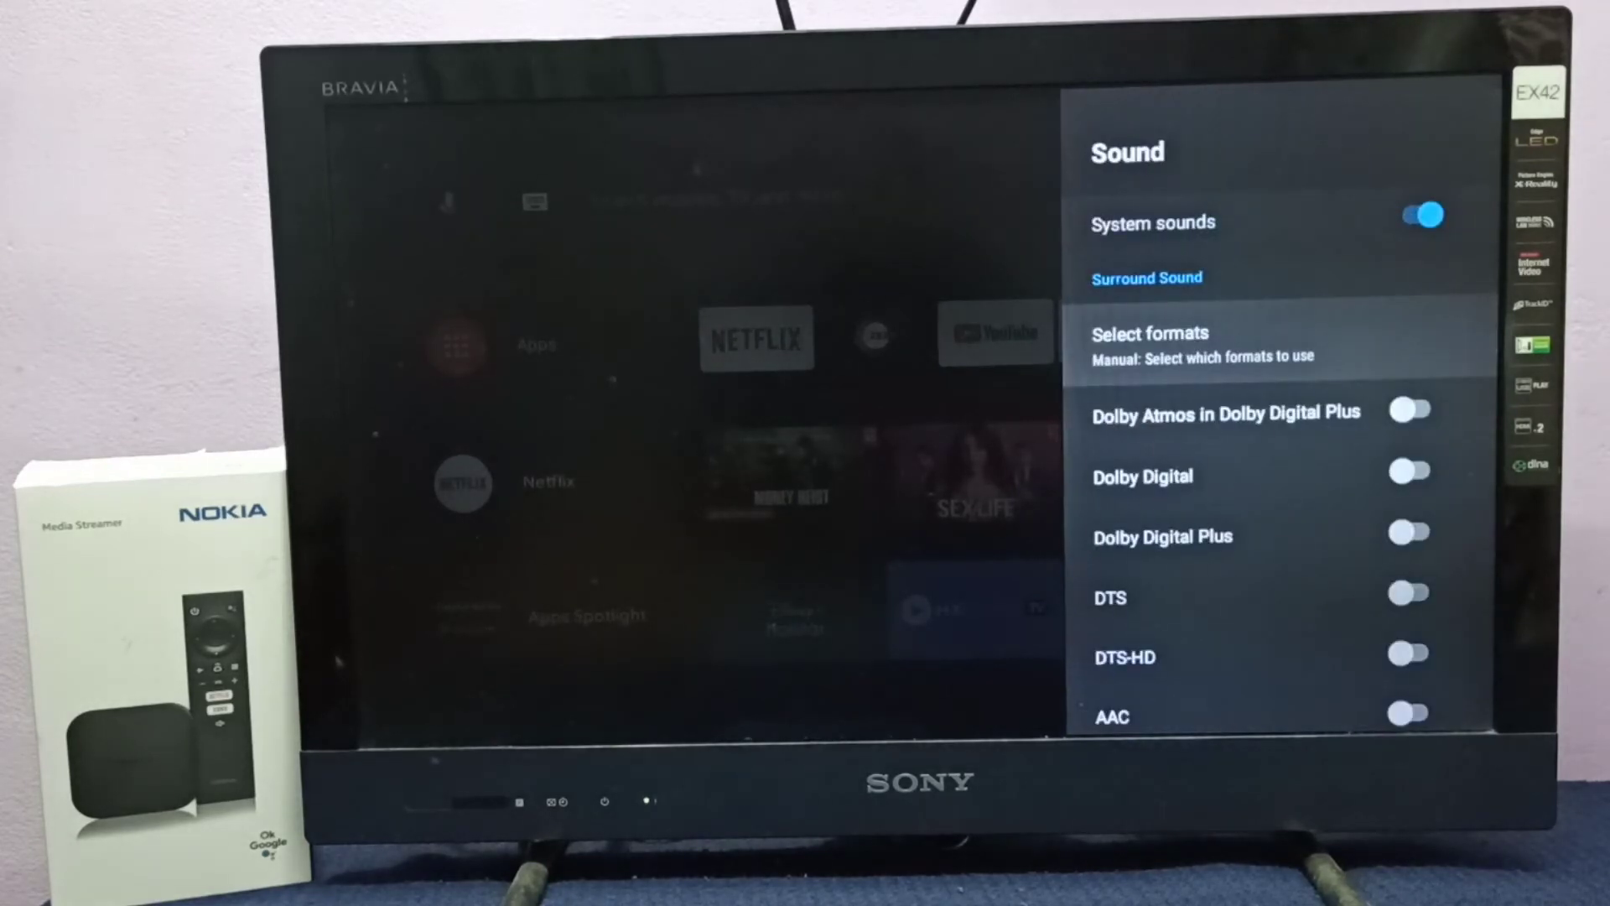
Turn on the DTS surround format and browse the formats list.
key("Down")
key("Down")
key("Down")
key("Down")
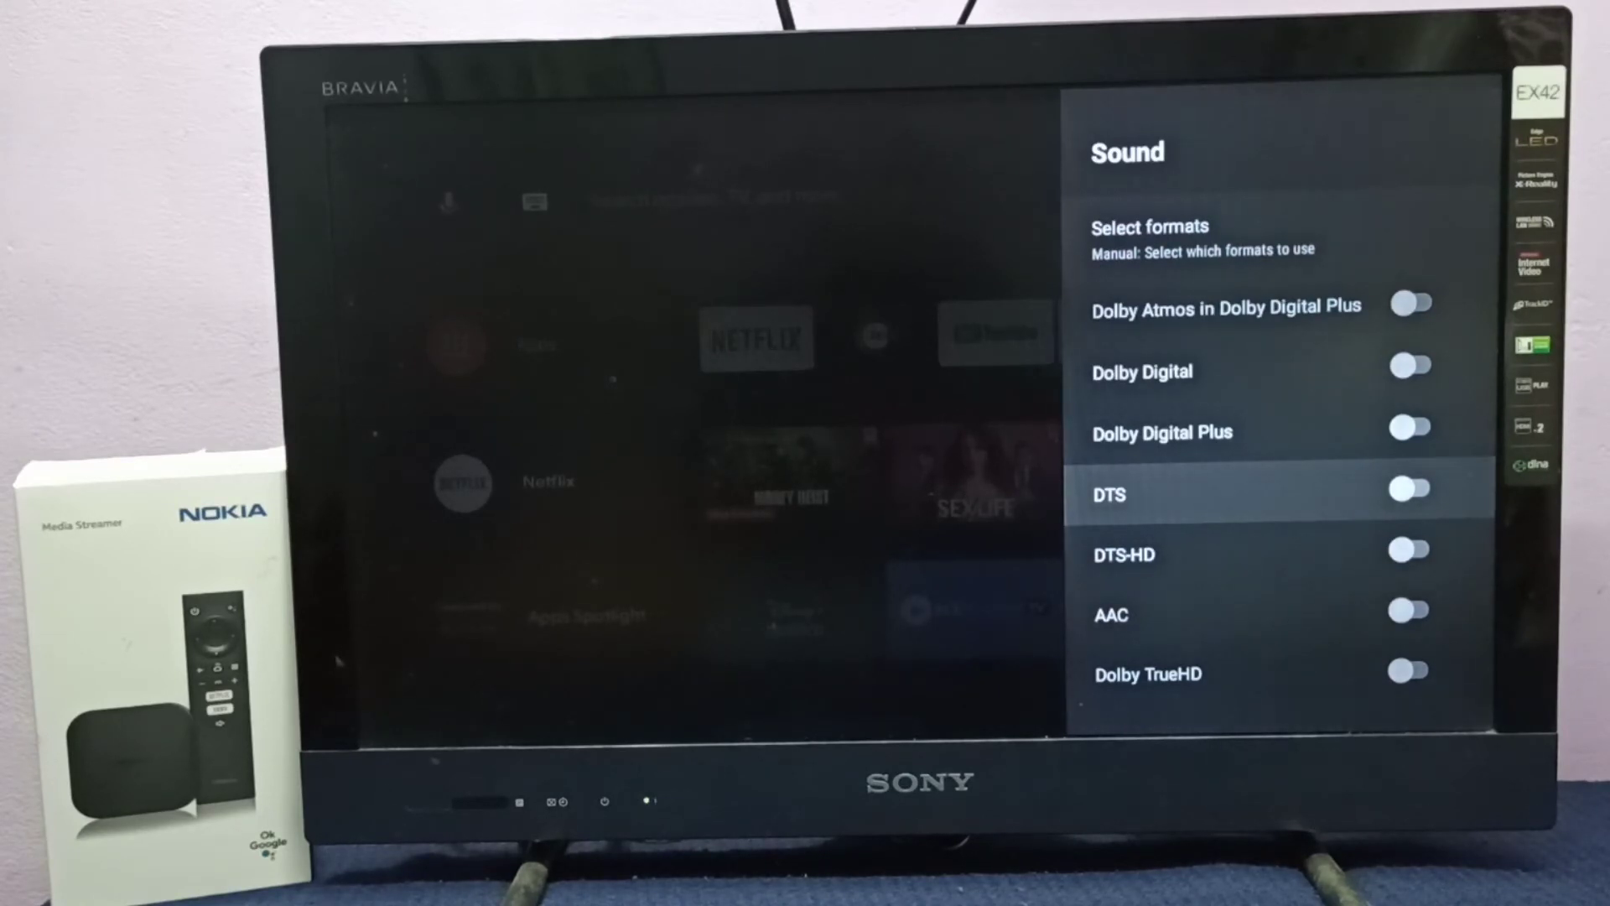
key("Return")
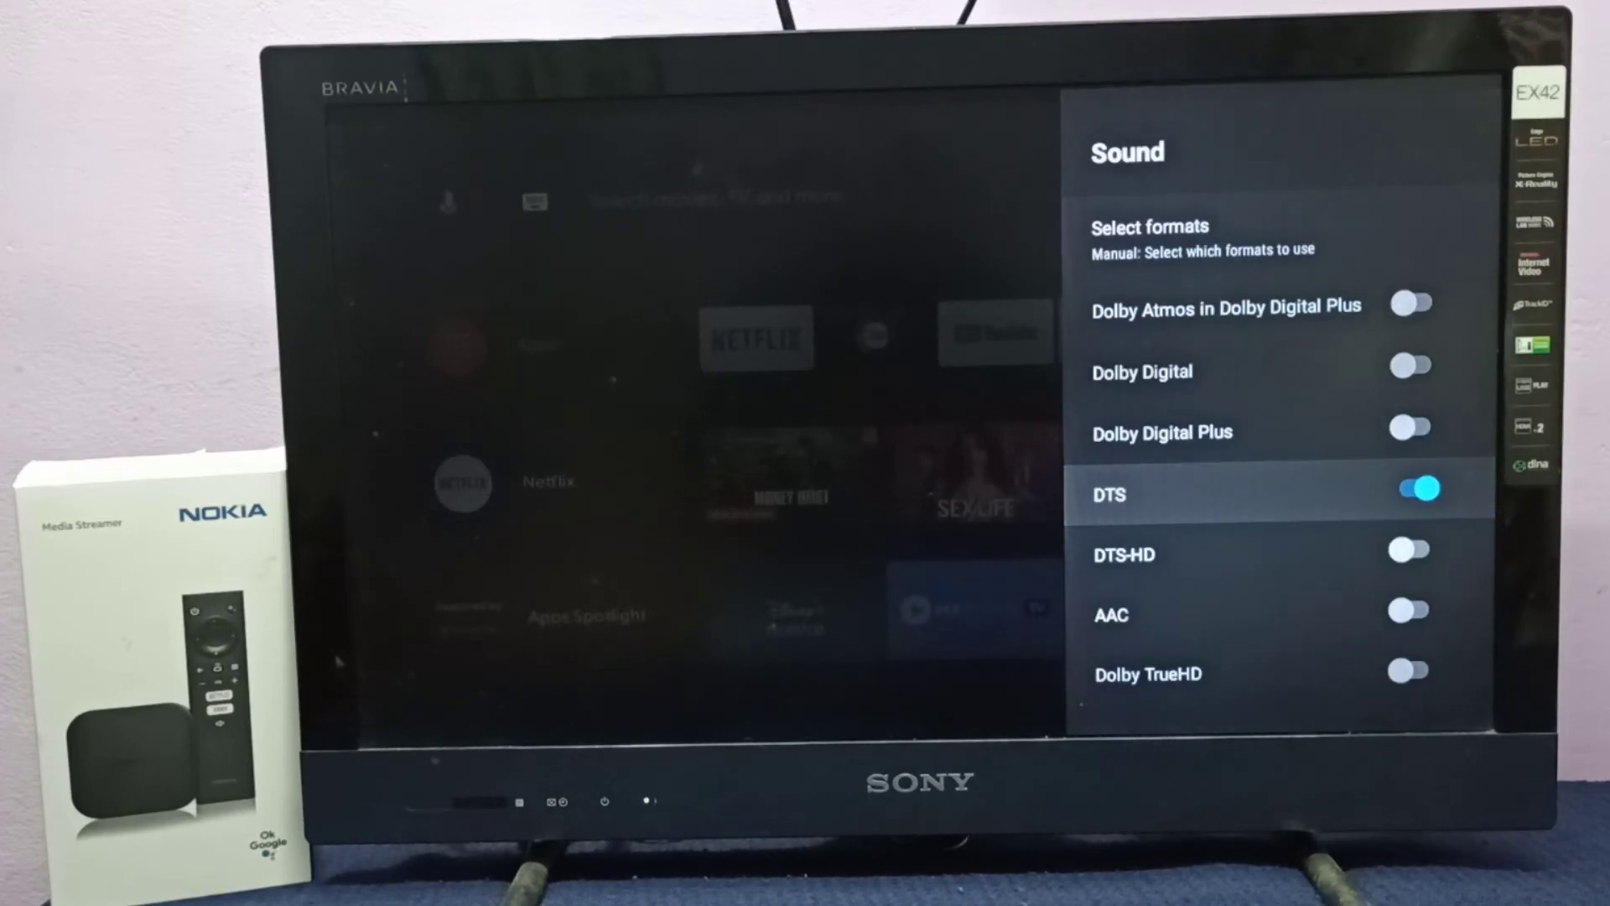
key("Up")
key("Up")
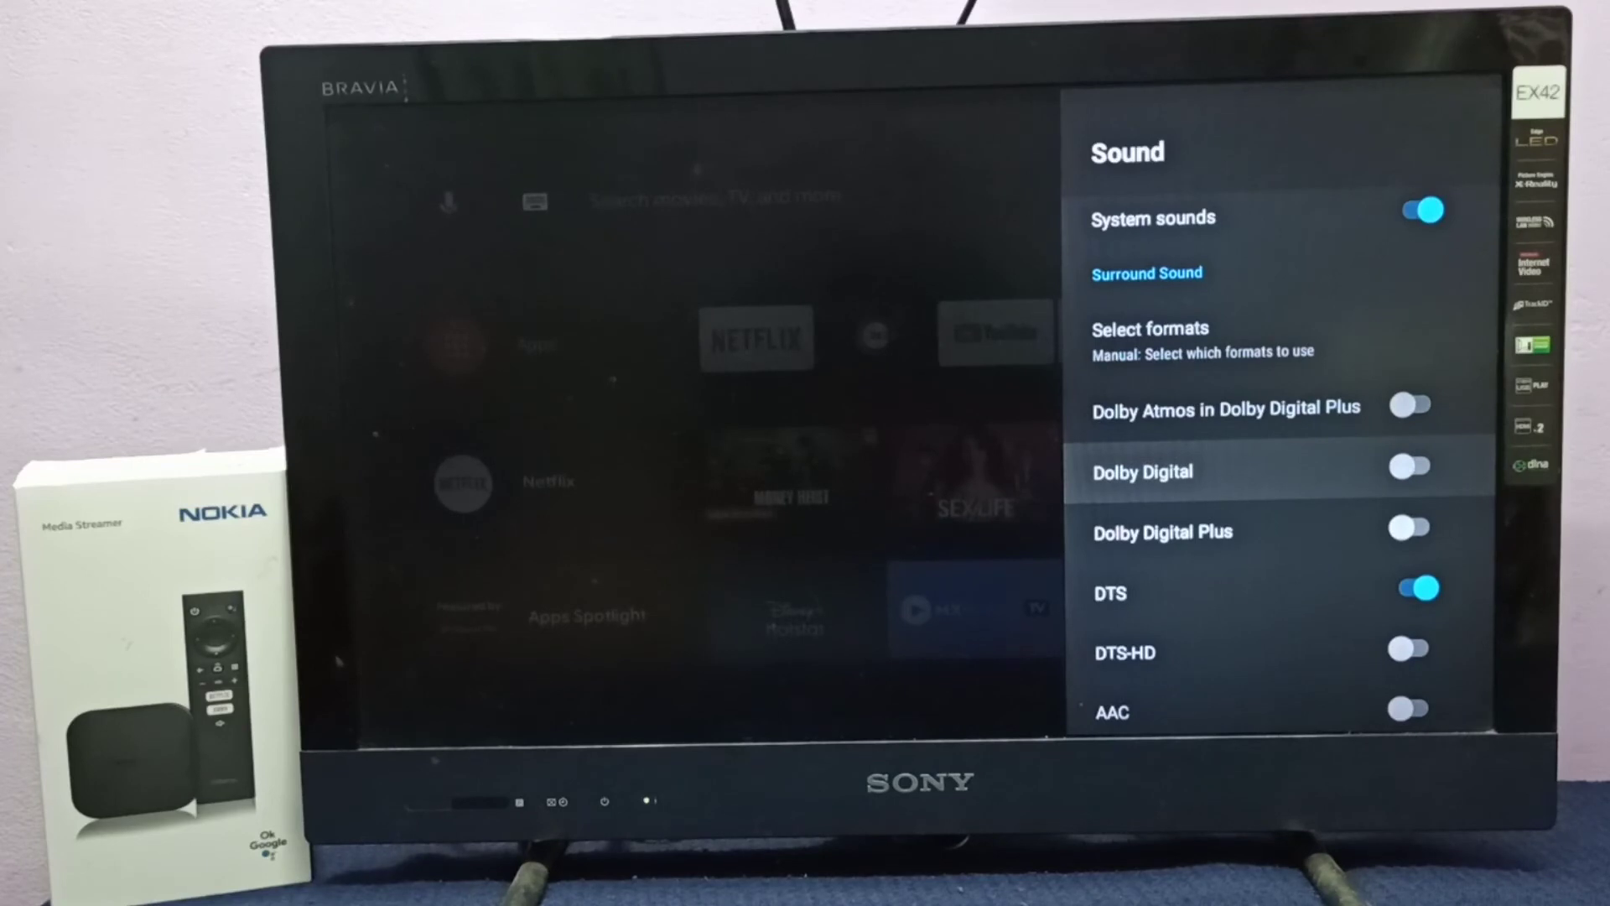
key("Up")
key("Down")
key("Down")
key("Down")
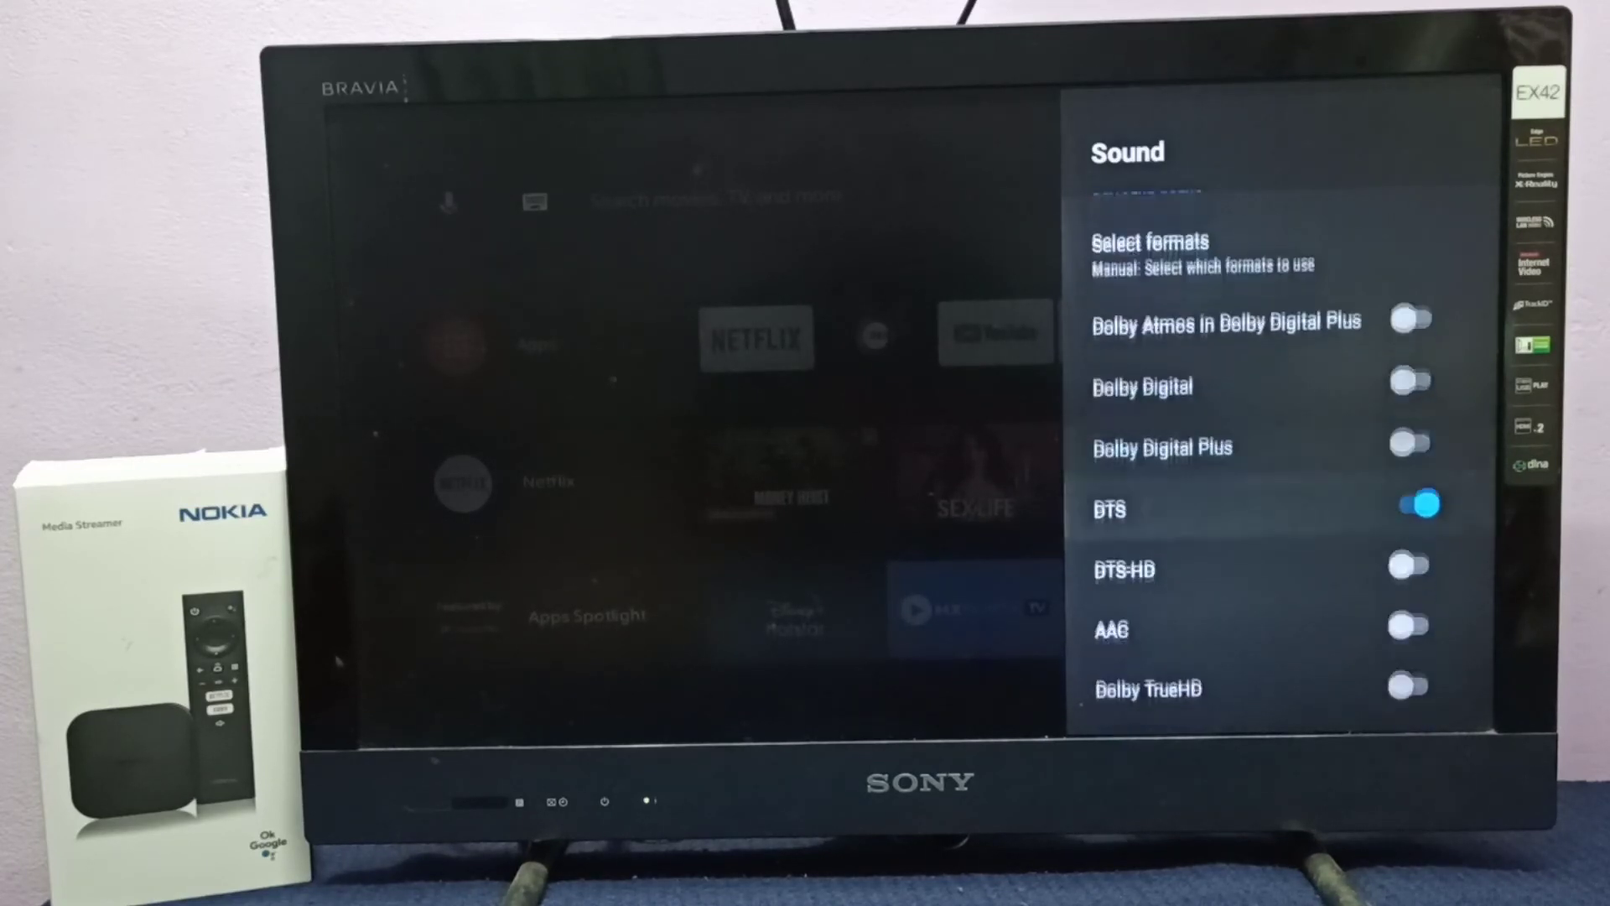
key("Down")
key("Down")
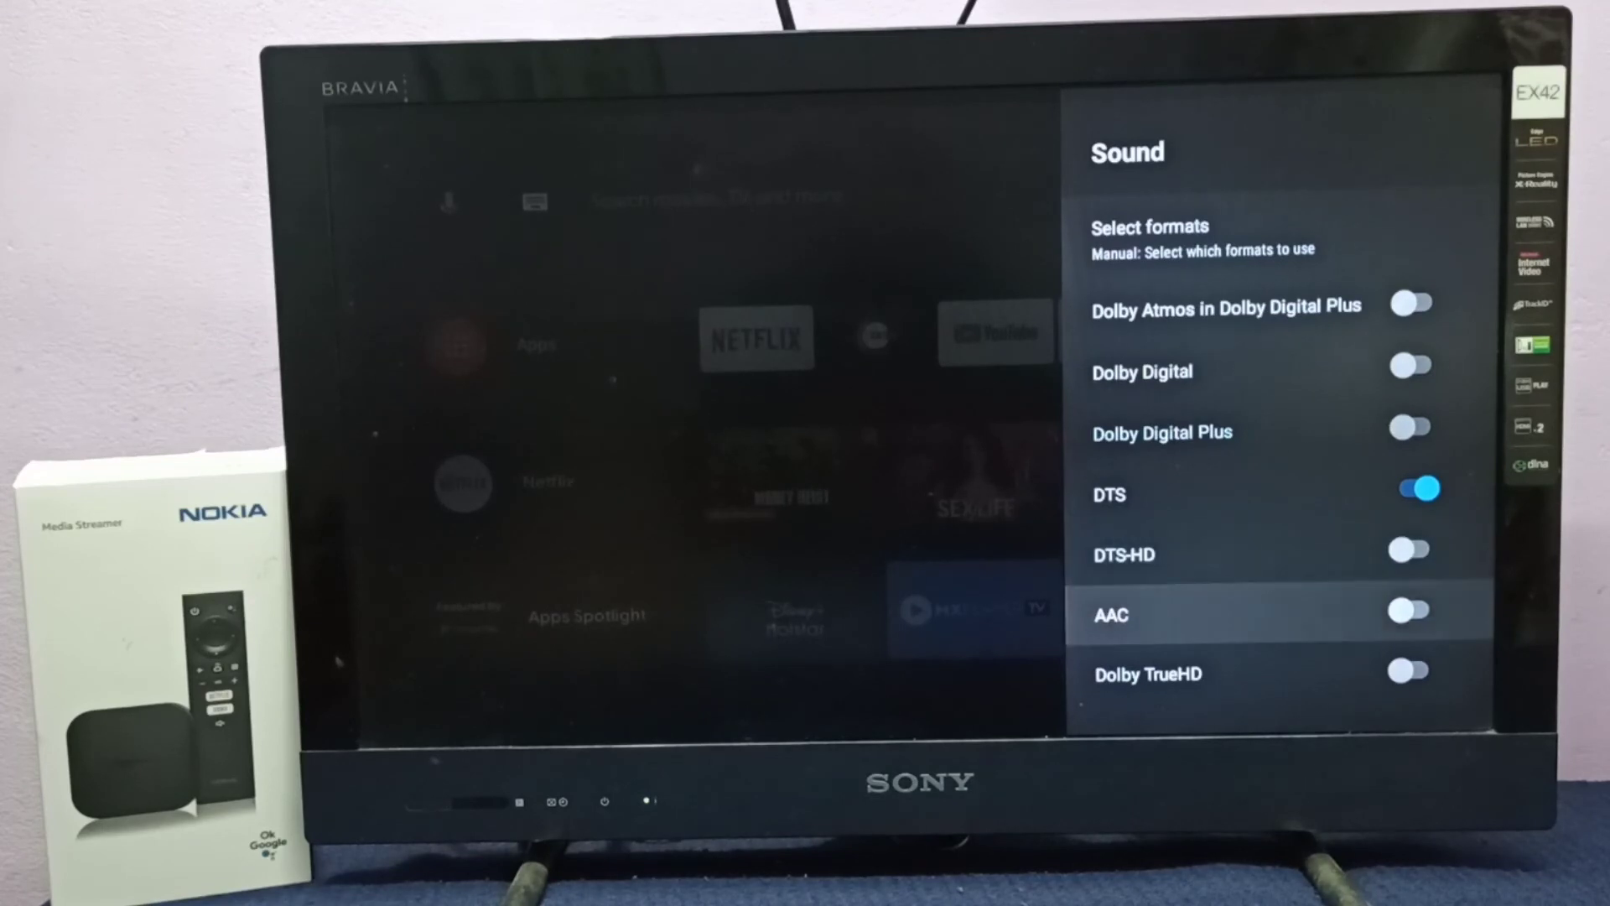
key("Down")
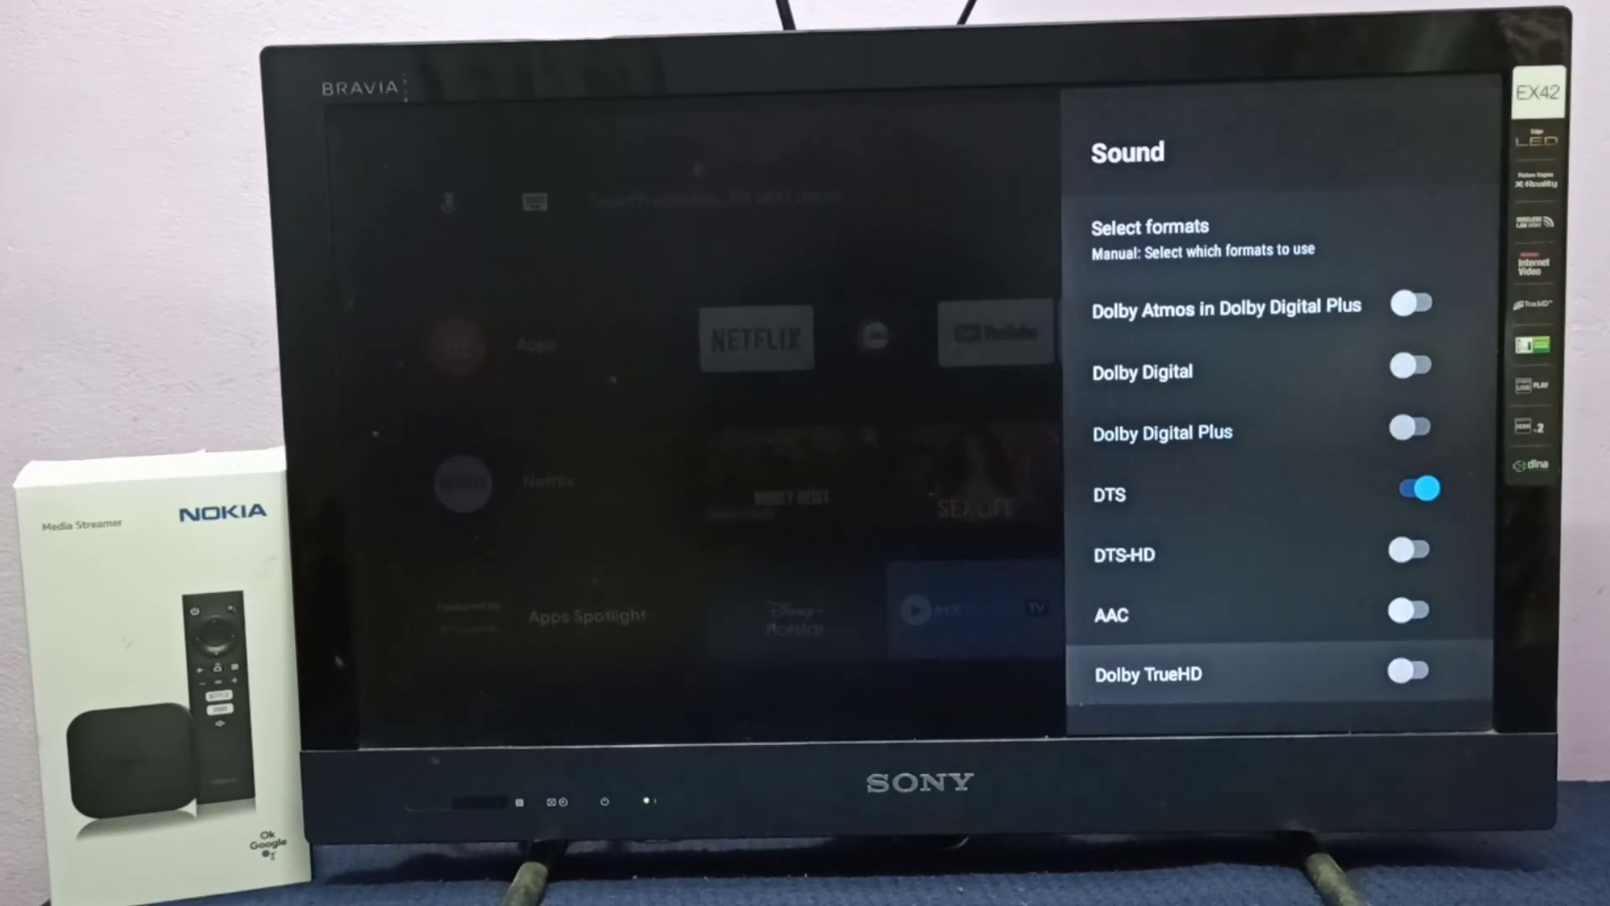
Switch DTS back off and return to Device Preferences.
key("Up")
key("Up")
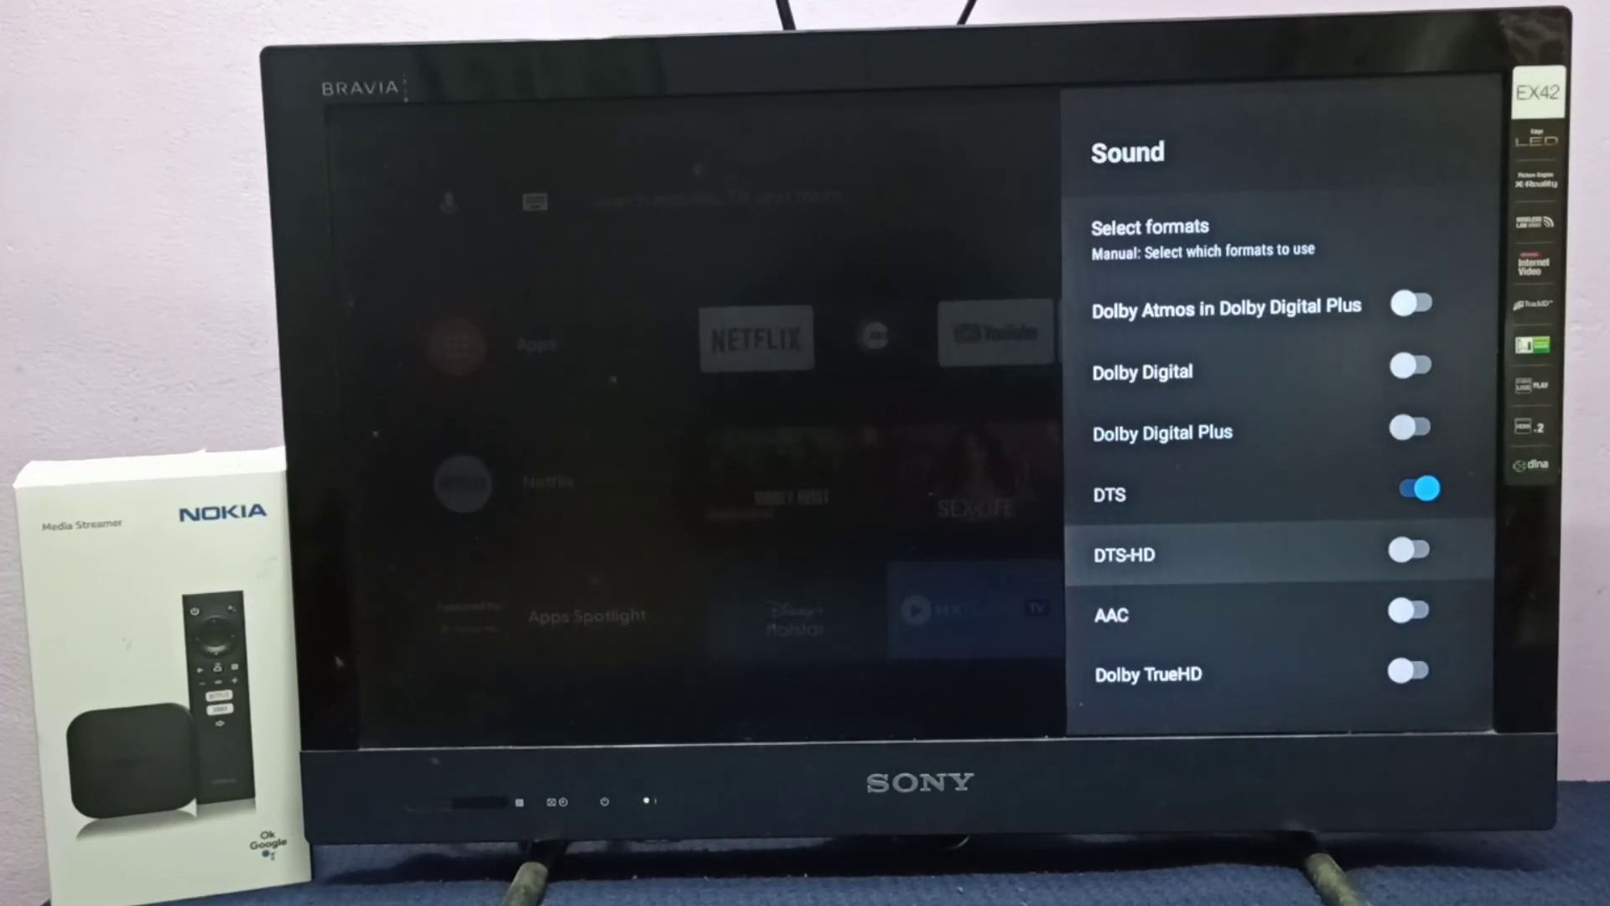
key("Up")
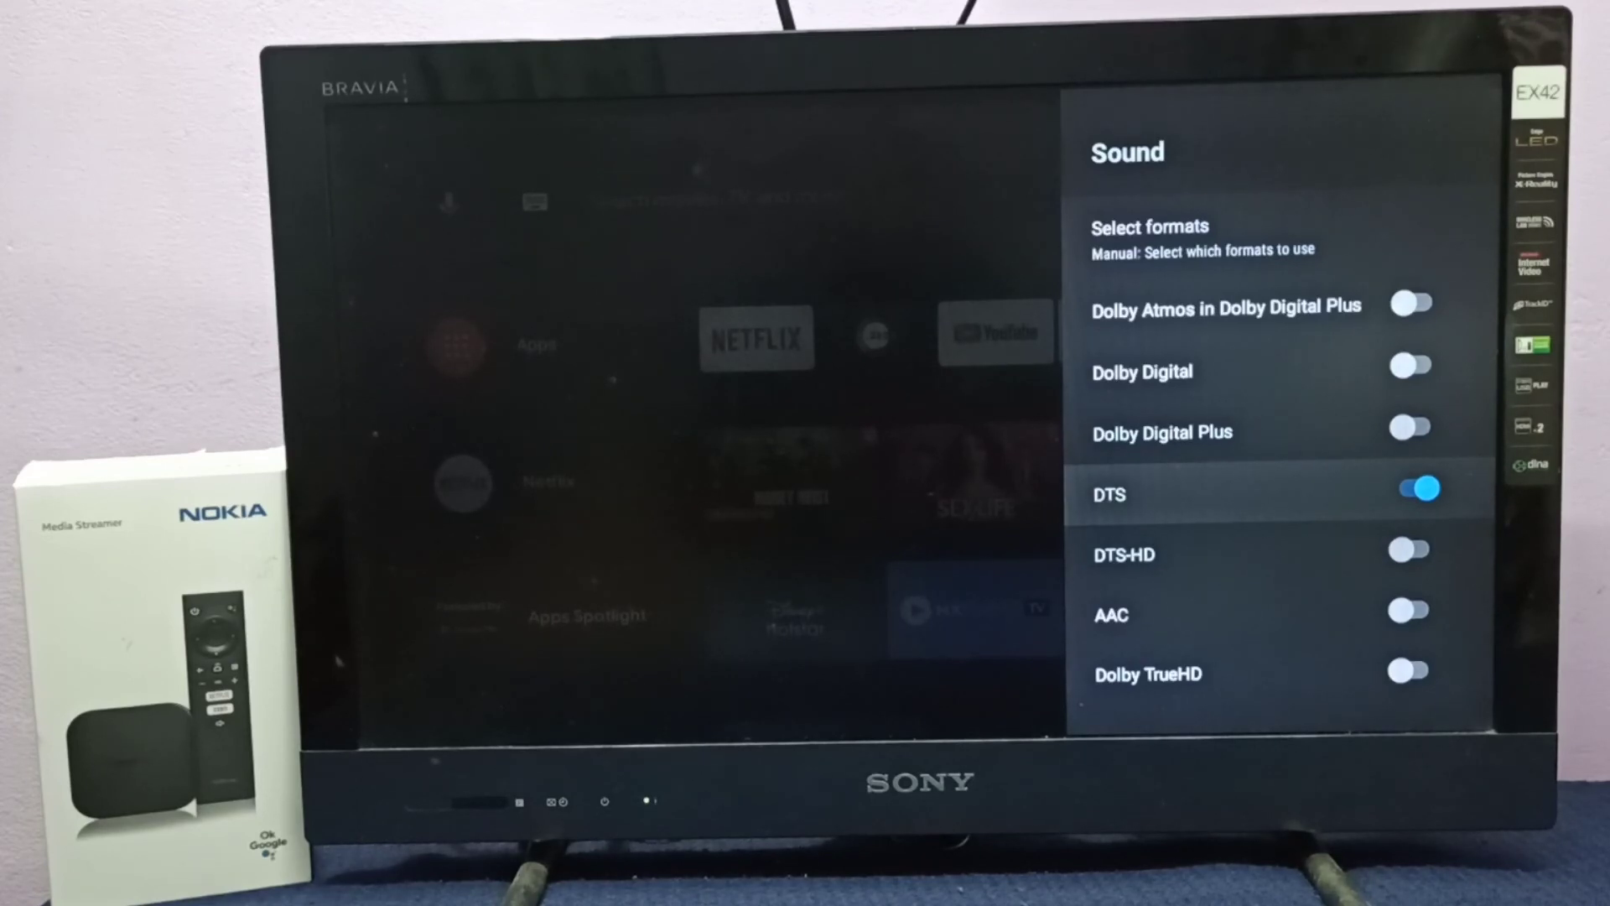
key("Return")
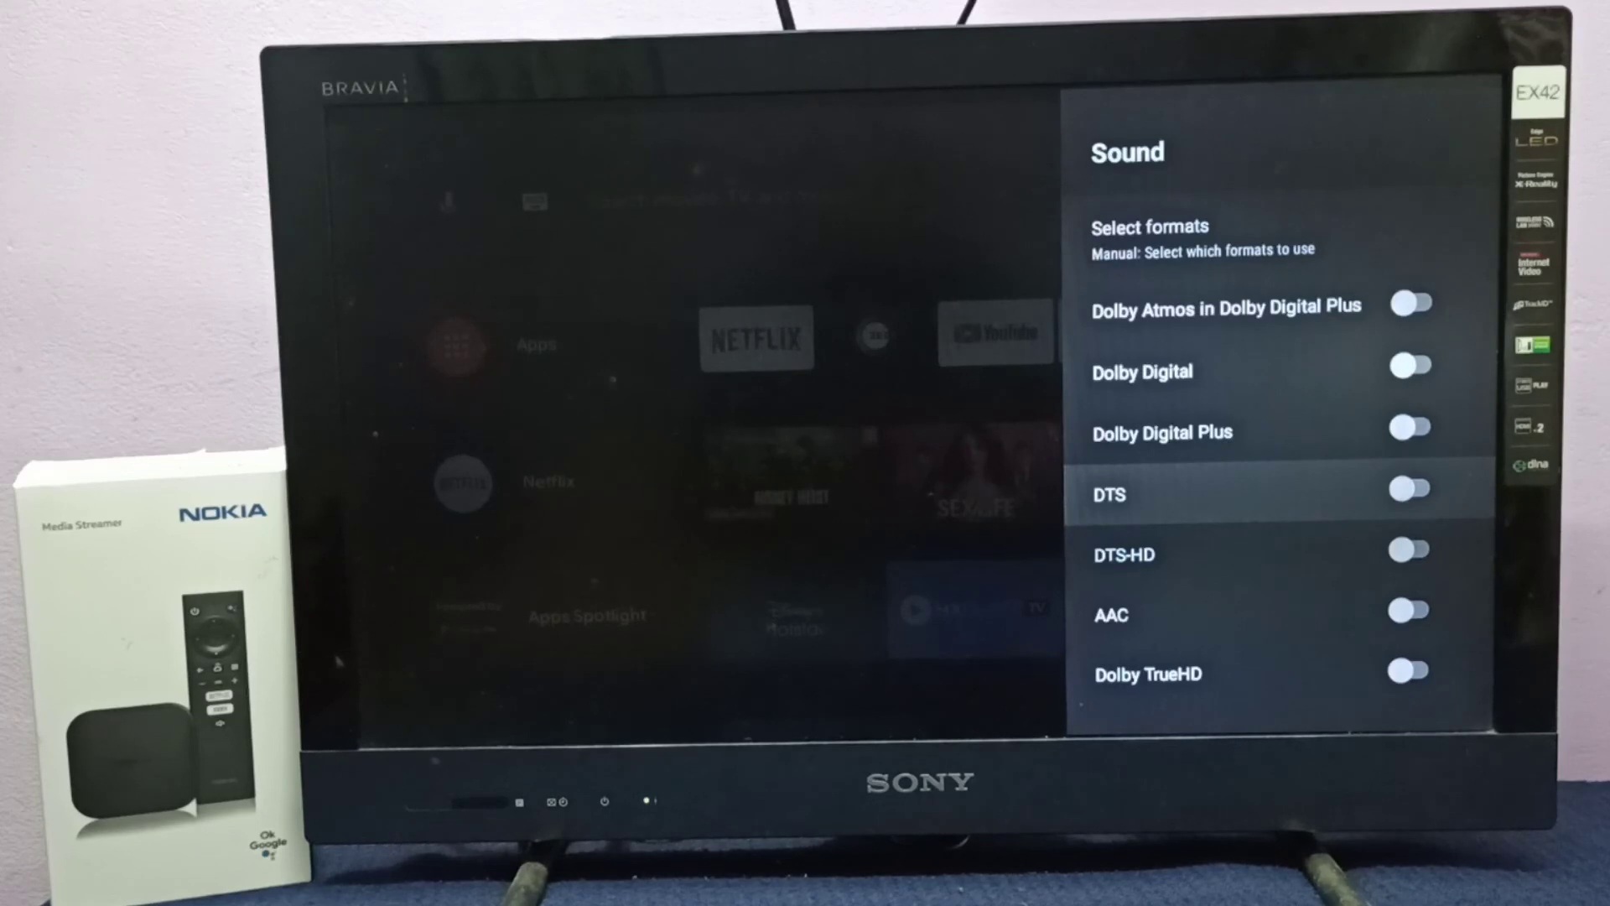
key("Escape")
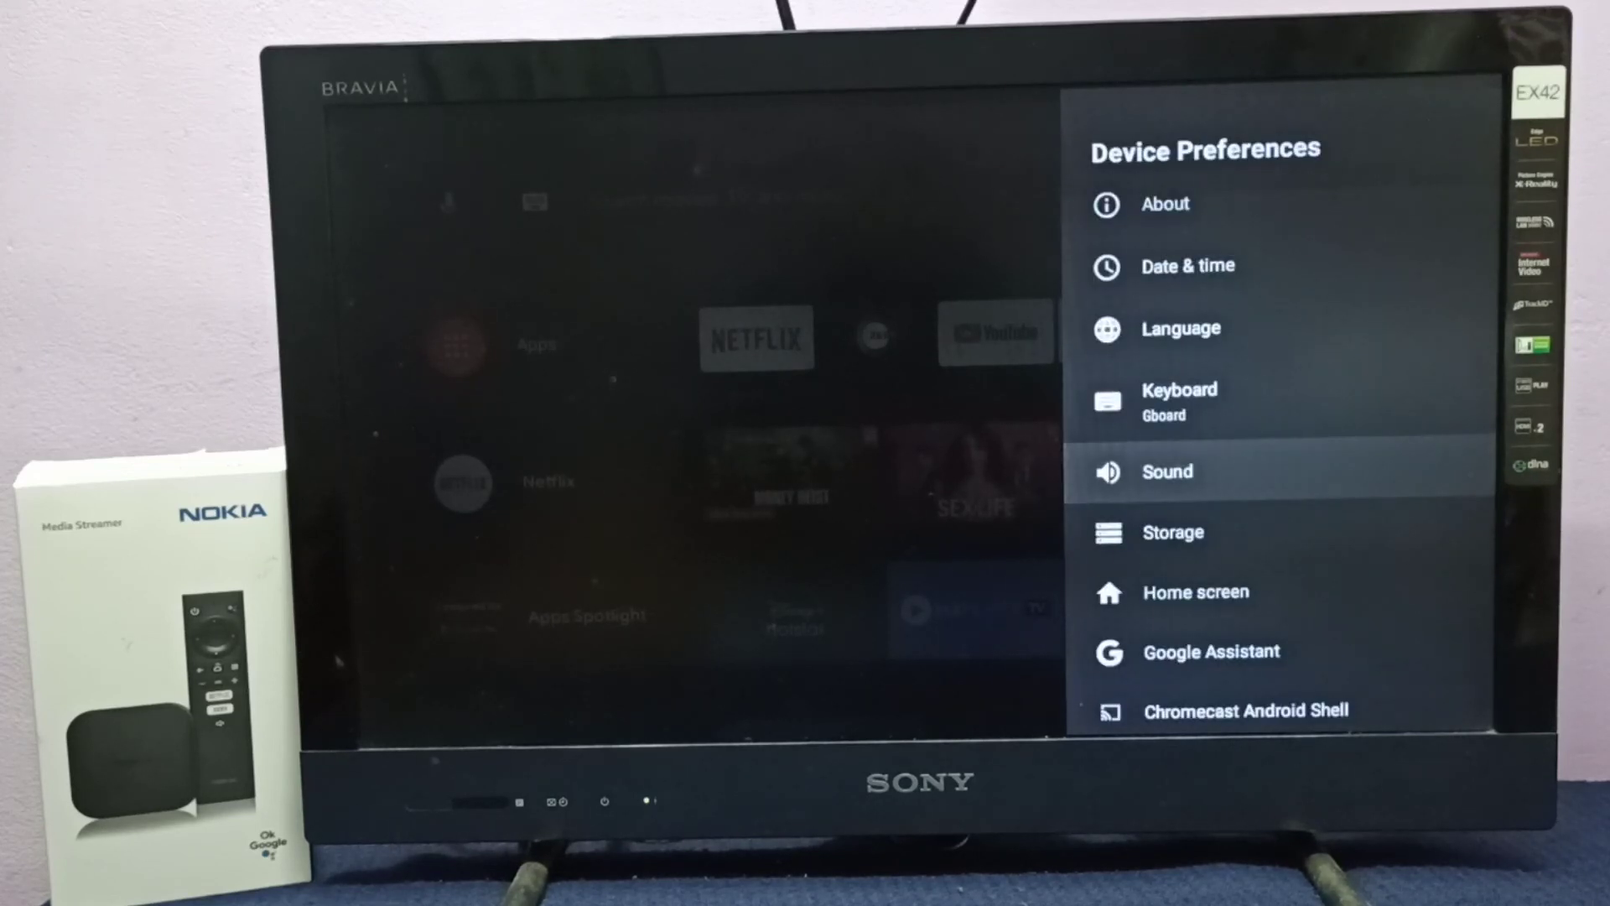